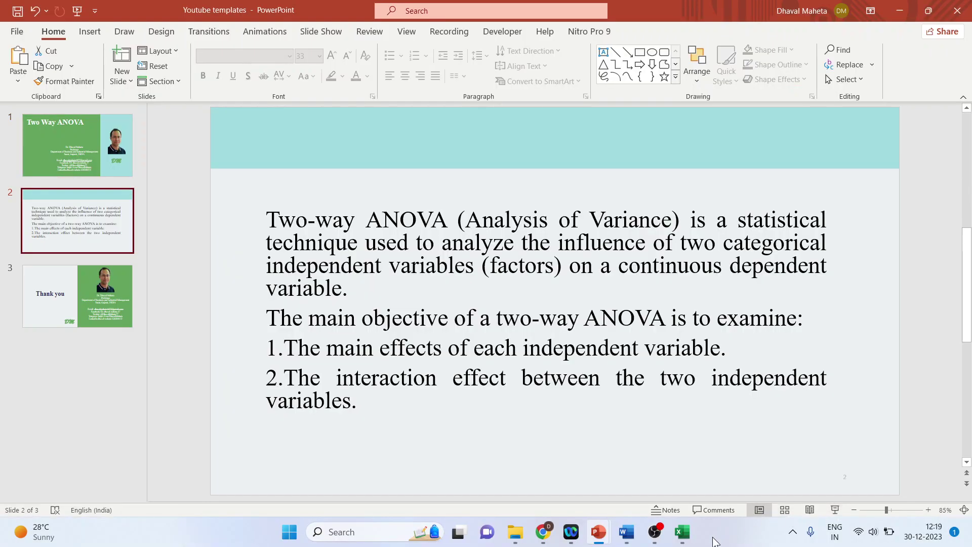
Switch to Excel's Sheet-33 and highlight the temperature columns and detergent rows 2–9.
click(684, 535)
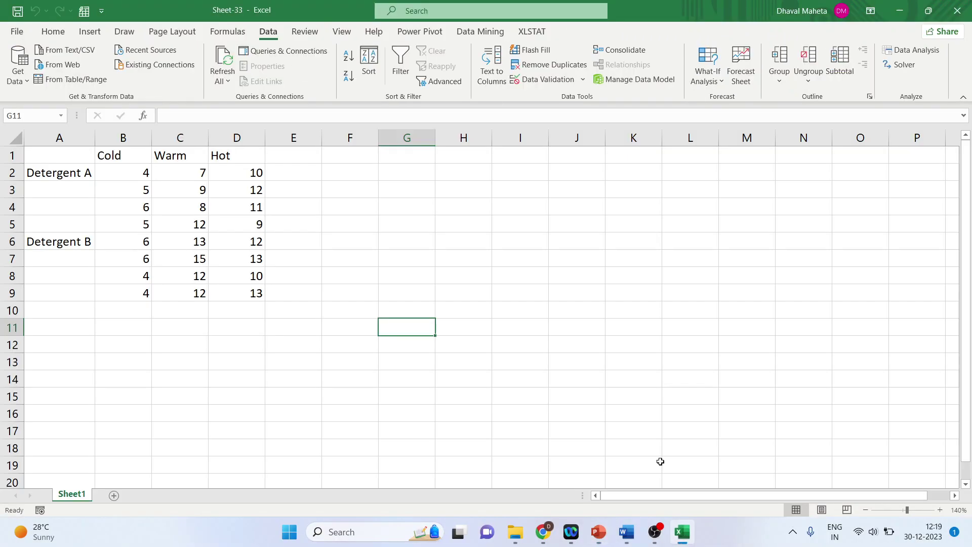
click(535, 309)
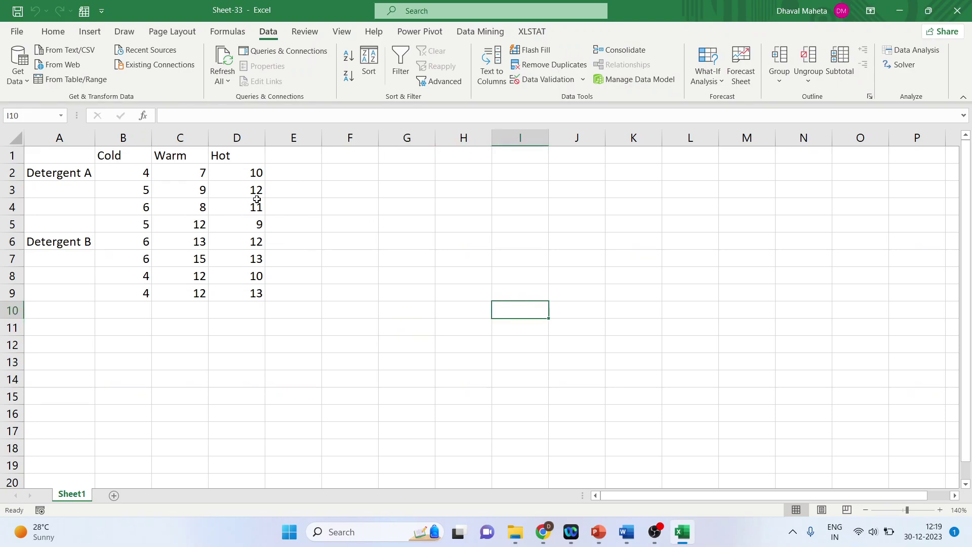
drag(136, 139, 253, 135)
drag(8, 167, 13, 289)
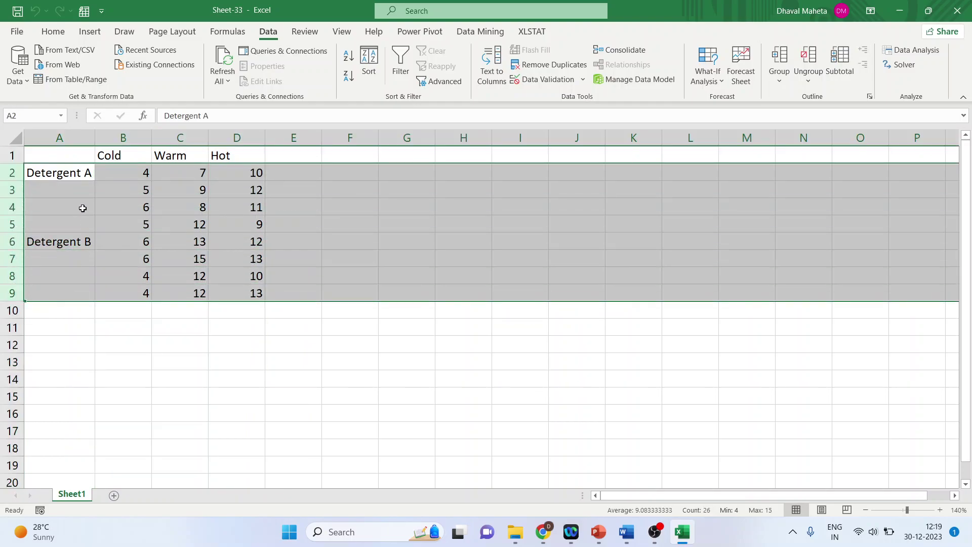
Point out the Cold, Warm and Hot headings and the Detergent A and B labels.
click(133, 158)
click(169, 157)
click(240, 156)
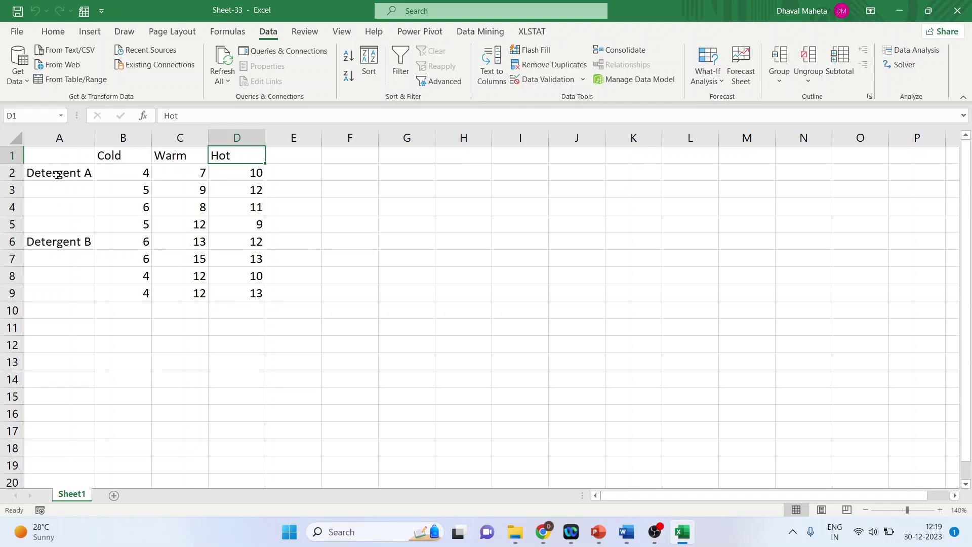
click(57, 174)
click(72, 242)
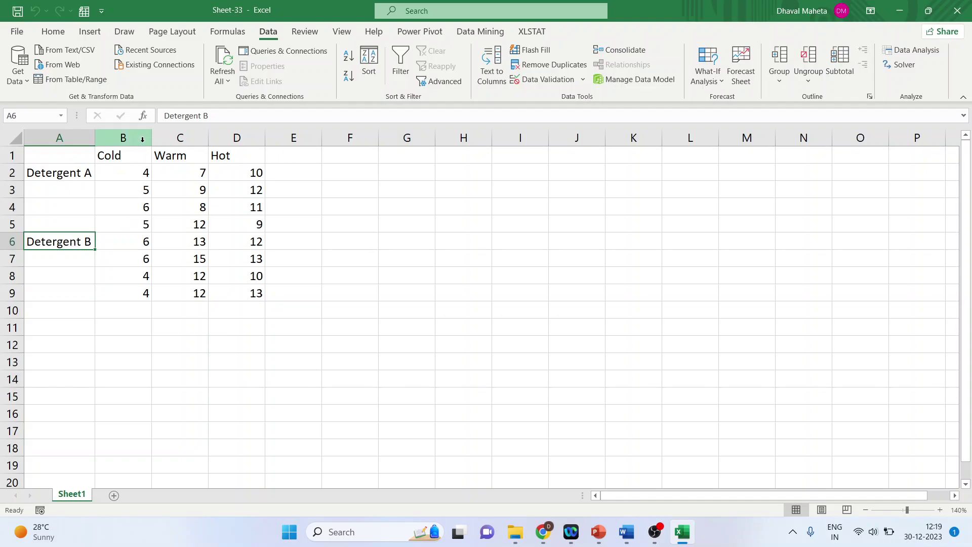
drag(142, 139, 239, 146)
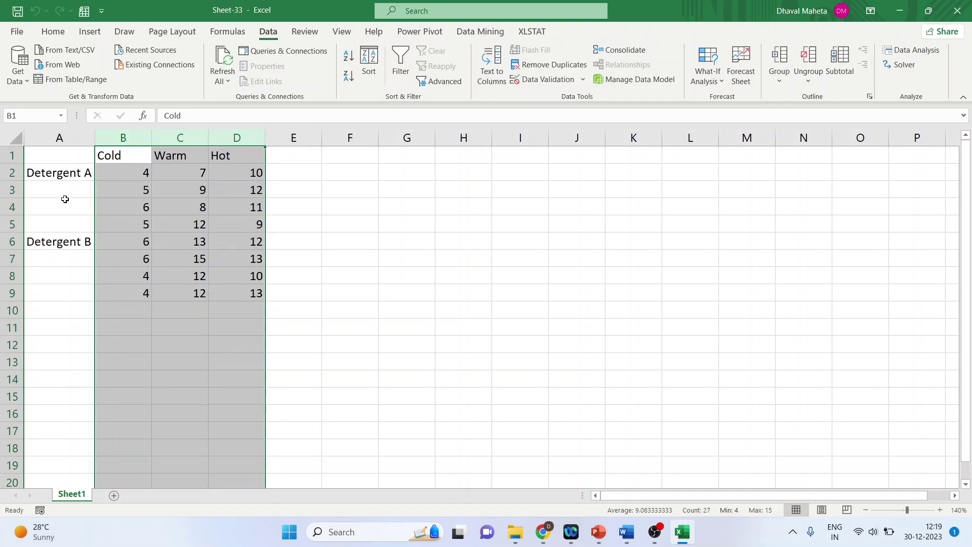
drag(7, 172, 11, 295)
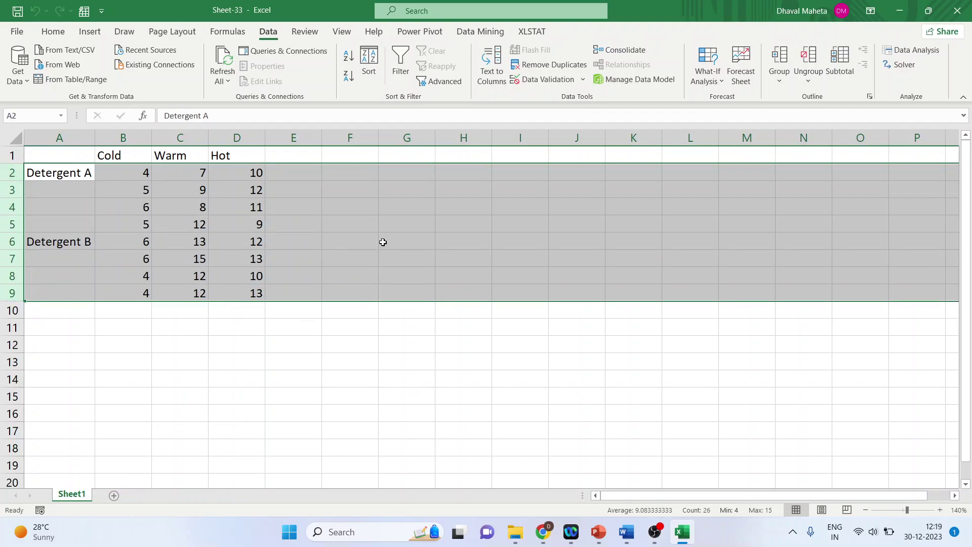
click(382, 248)
click(139, 141)
drag(138, 141, 232, 134)
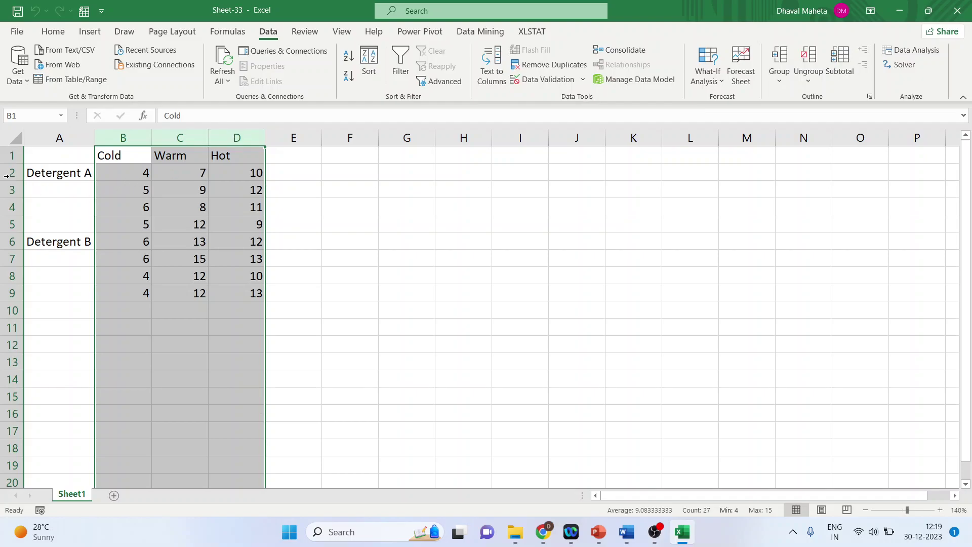
click(11, 172)
drag(11, 173, 28, 288)
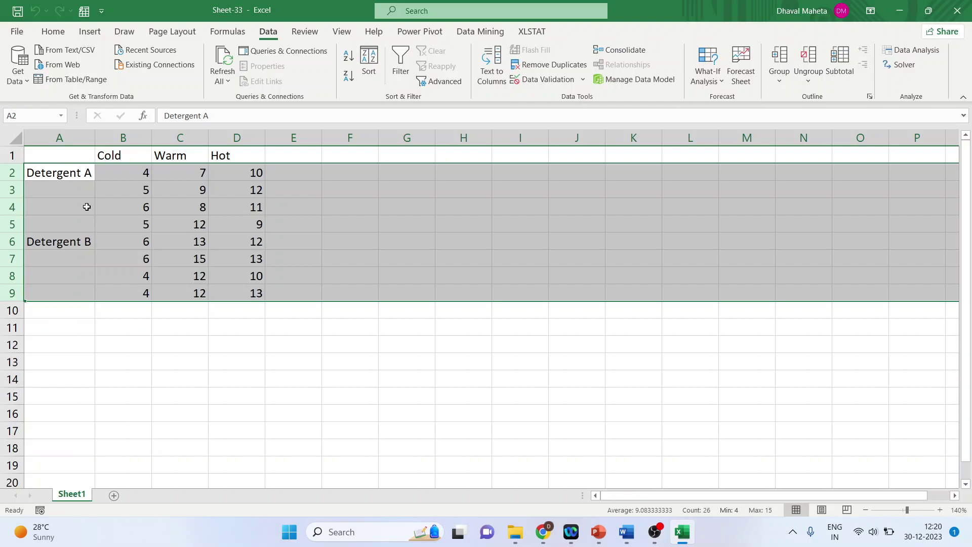
click(190, 156)
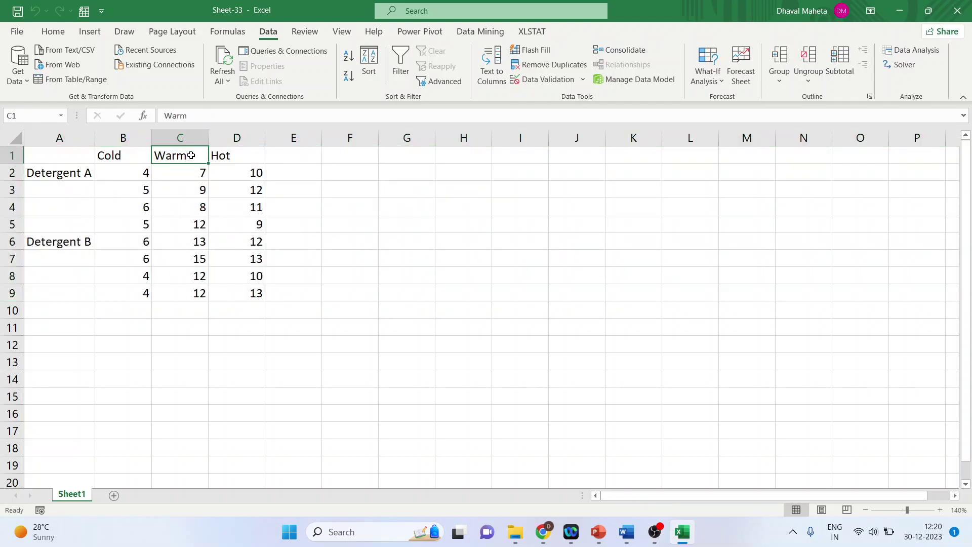
click(74, 243)
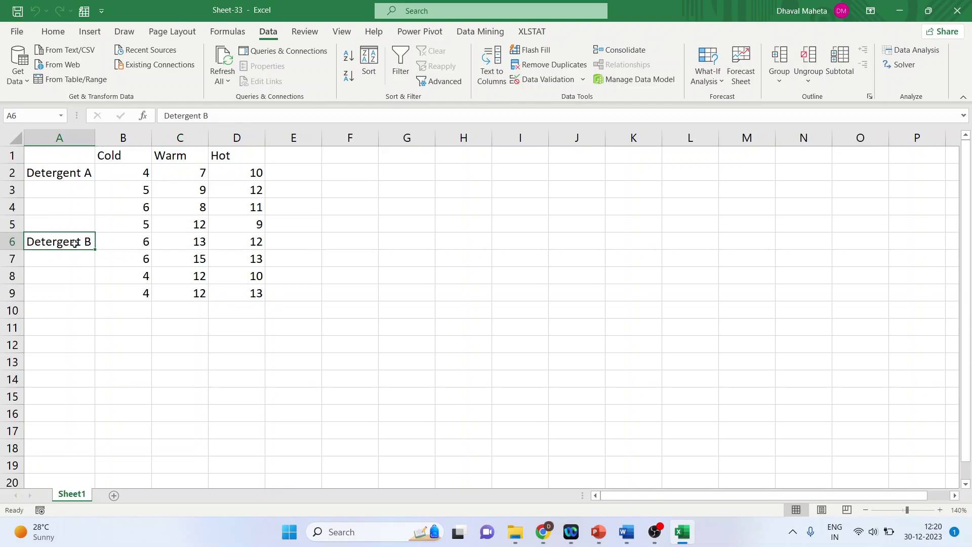
click(198, 243)
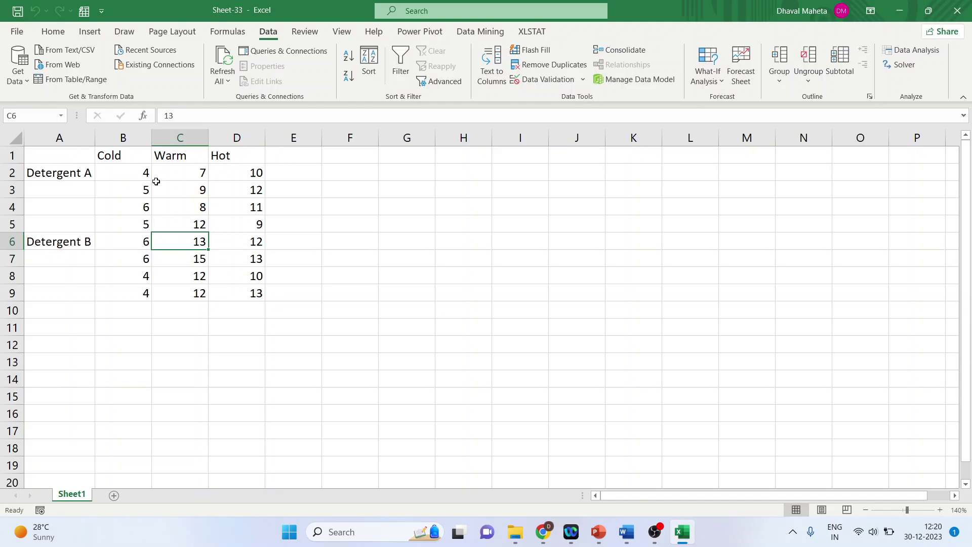
drag(131, 138, 224, 147)
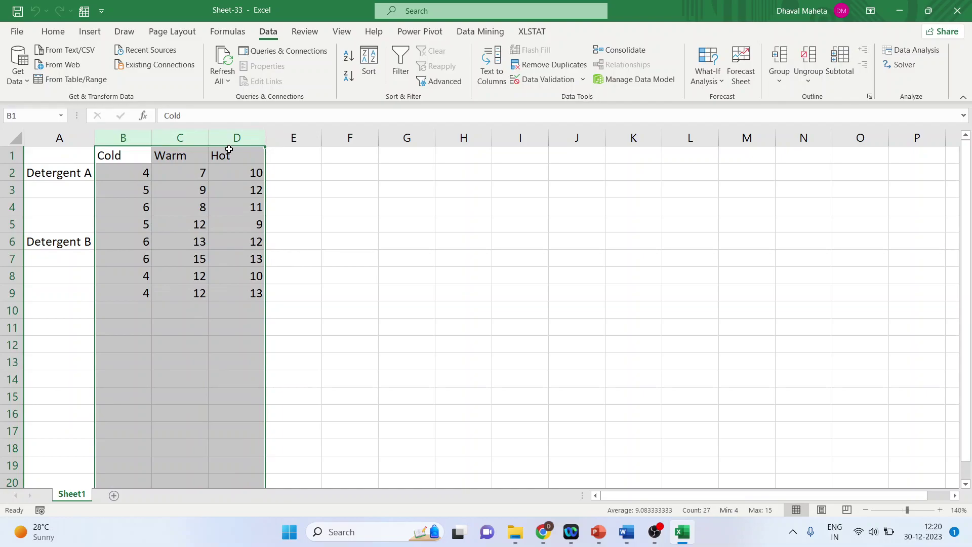
Fill columns B–D yellow and data rows 2–9 light green.
click(55, 33)
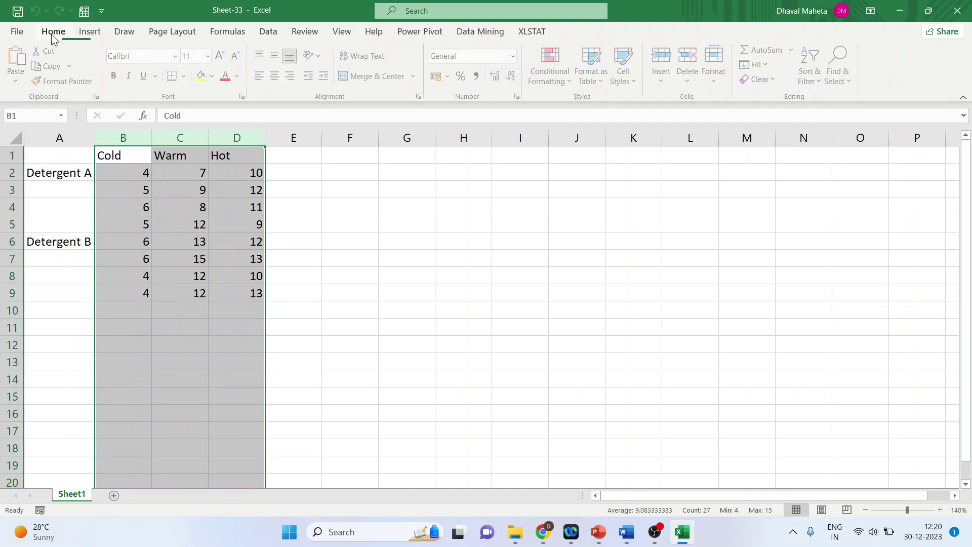
click(203, 75)
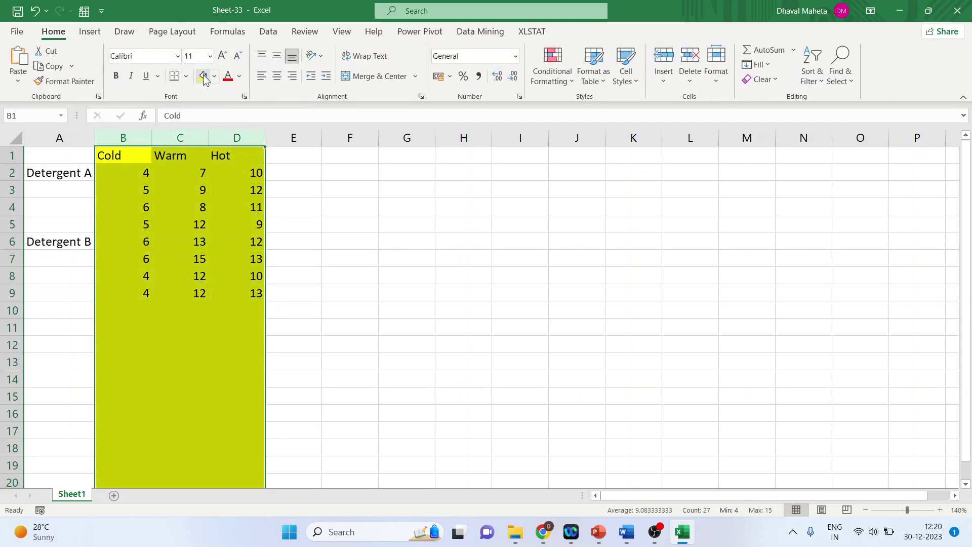
drag(11, 173, 11, 294)
click(214, 76)
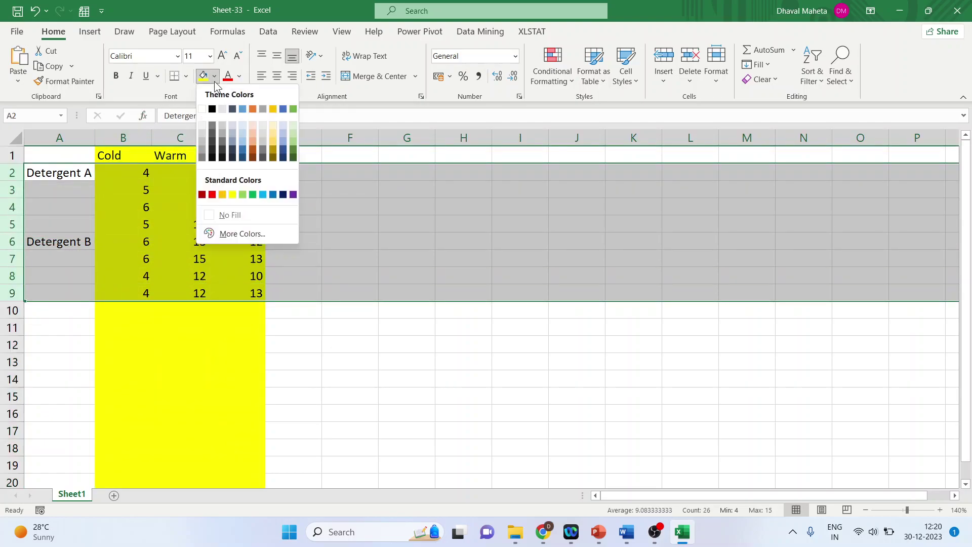
click(293, 133)
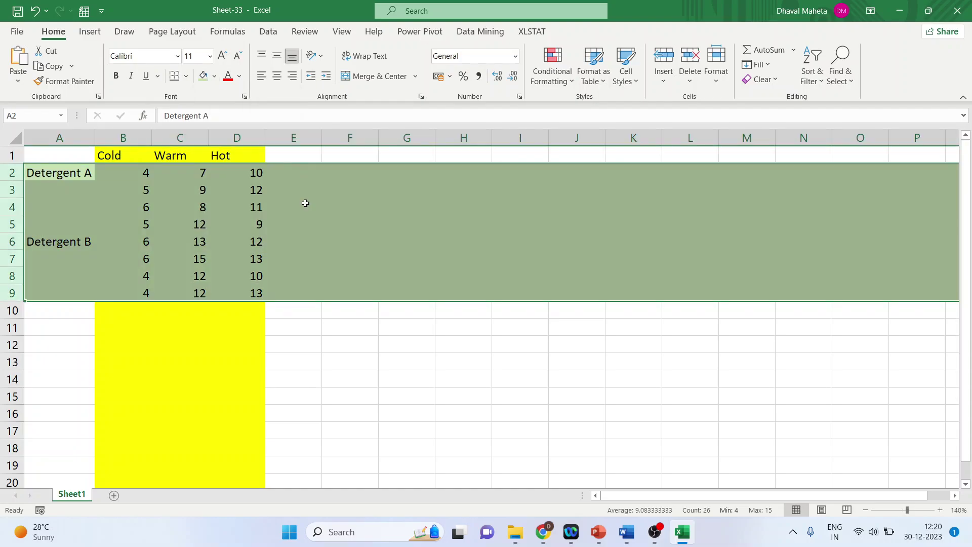
click(191, 161)
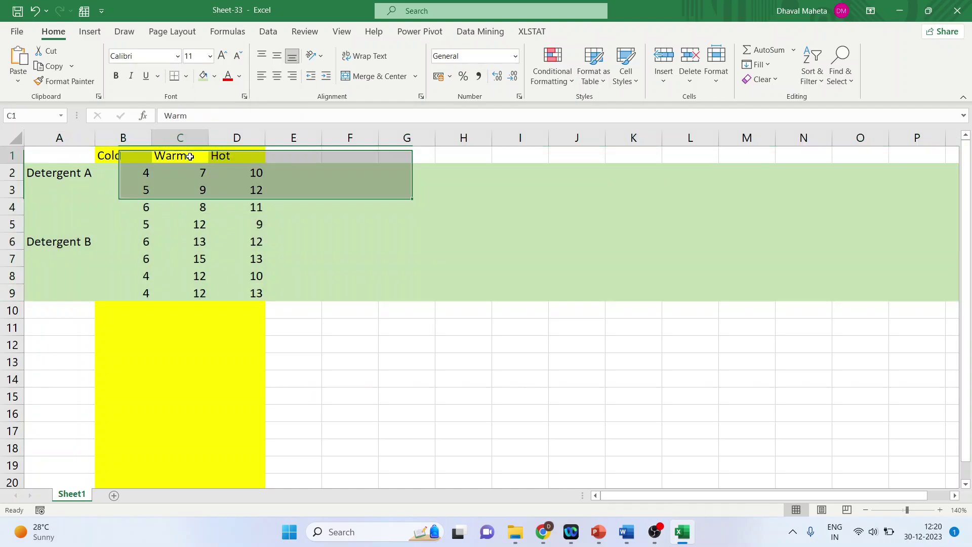
Fill cell C6, holding 13 for Detergent B under Warm, light orange.
click(84, 243)
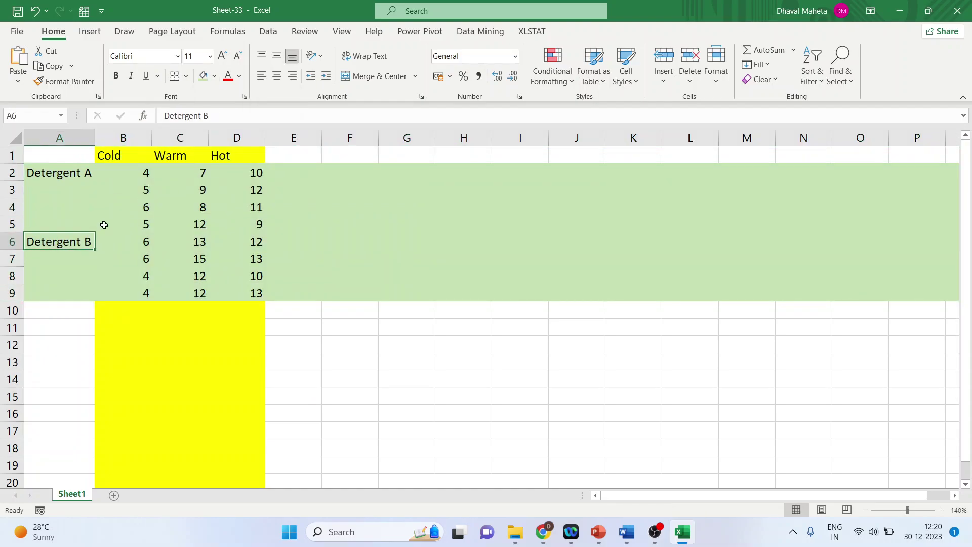
click(202, 246)
click(215, 76)
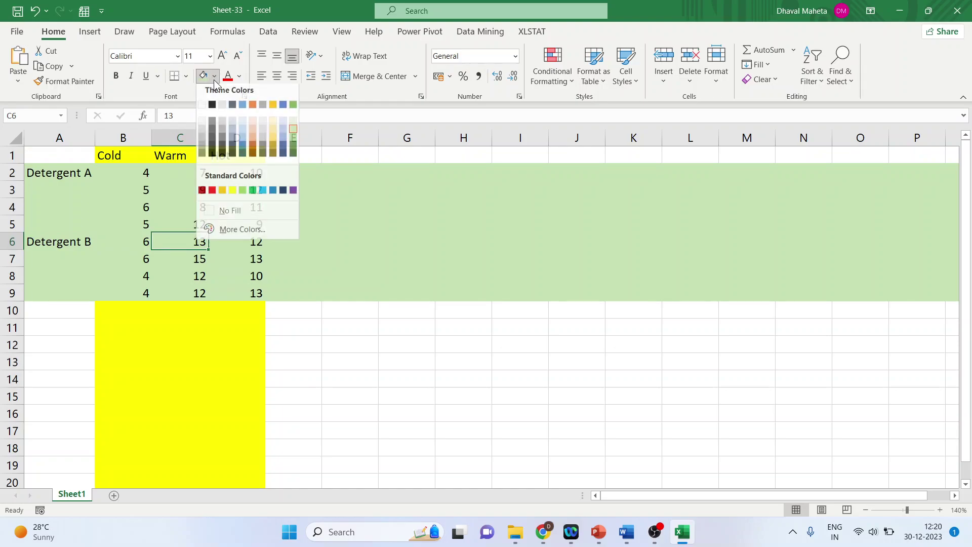
click(253, 134)
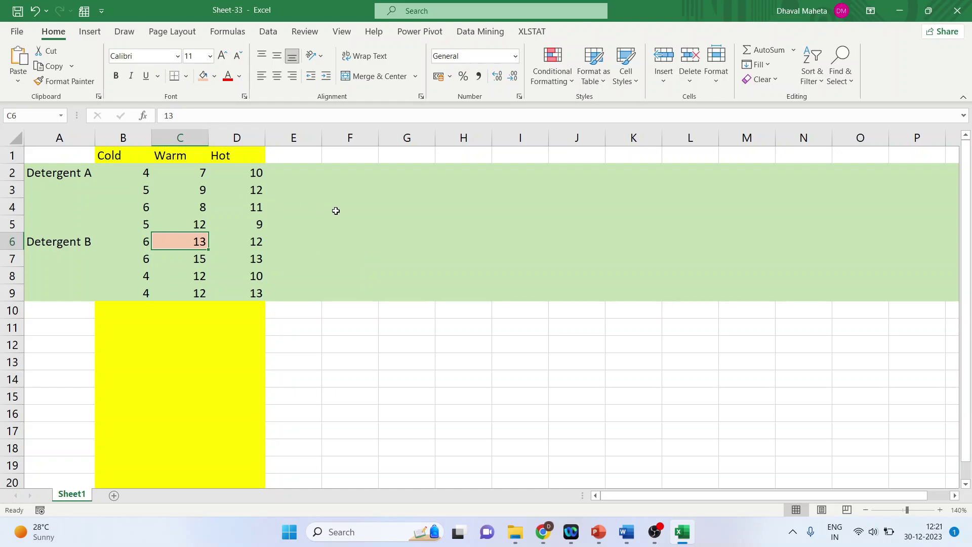
Confirm the Analysis ToolPak add-in is enabled, then open the Data Analysis tool list.
click(17, 32)
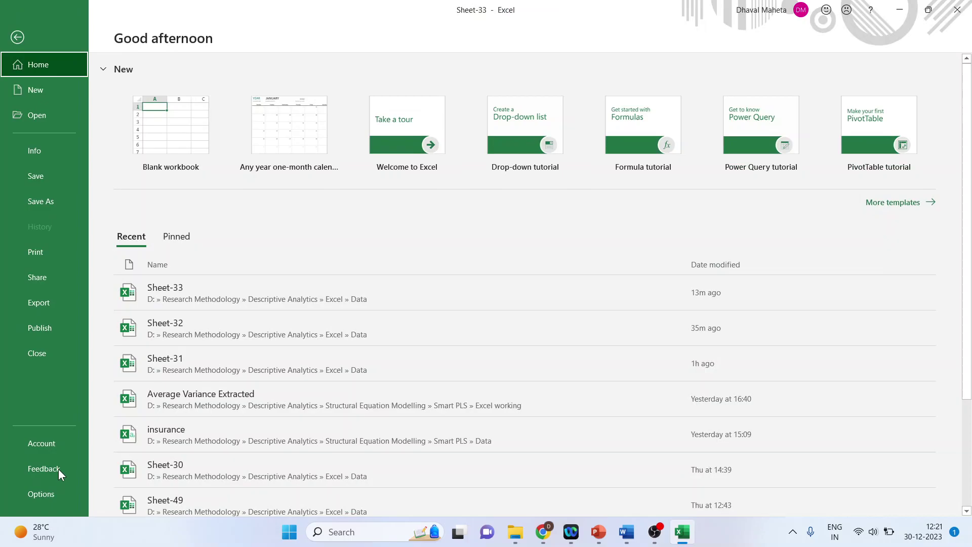
click(59, 490)
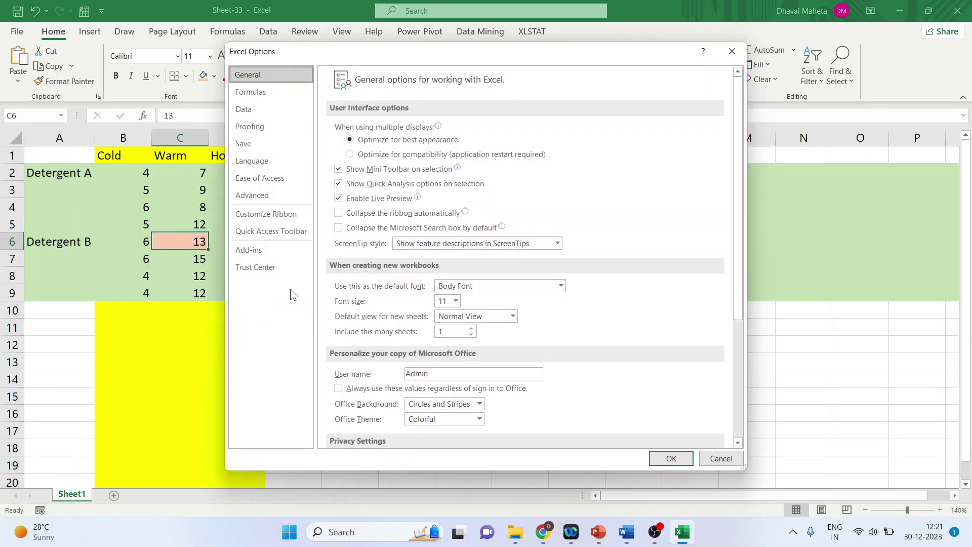
click(255, 249)
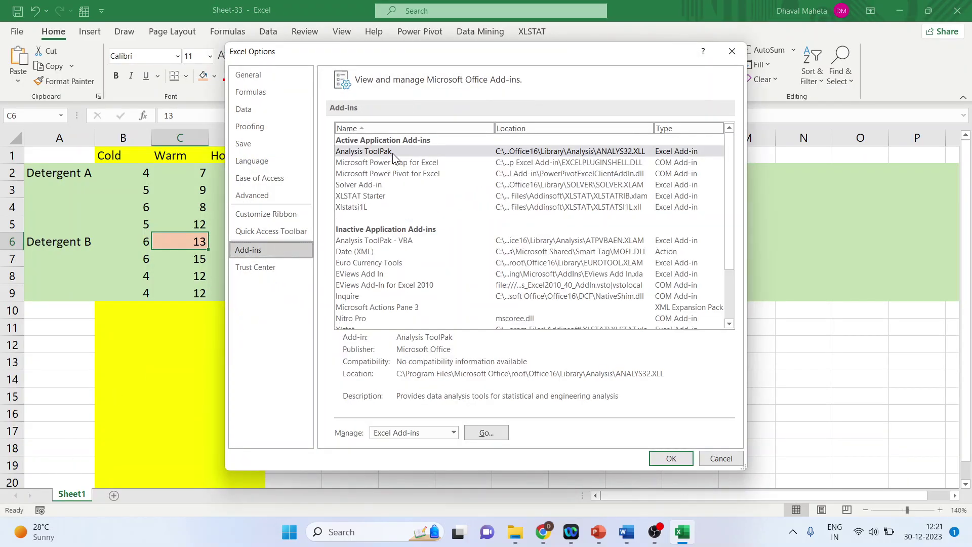
click(486, 432)
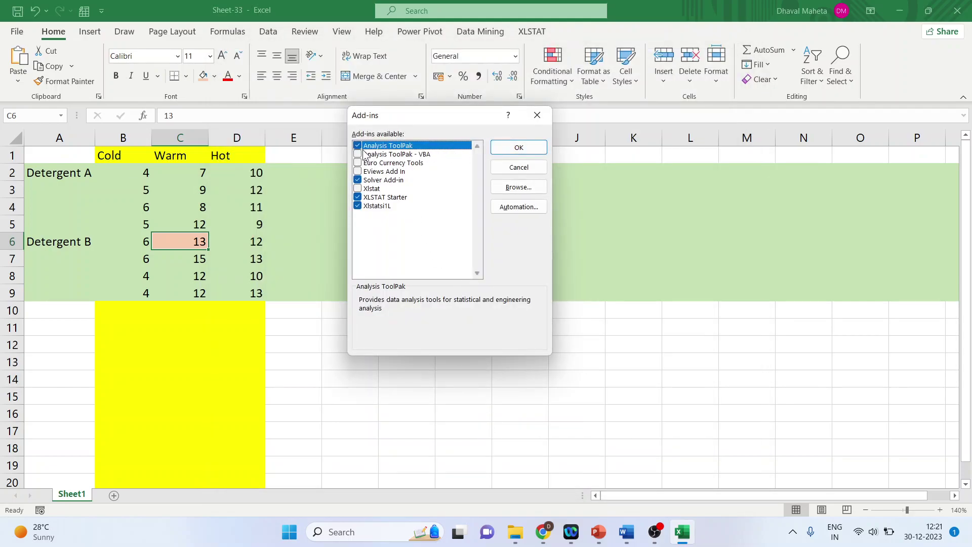
click(501, 152)
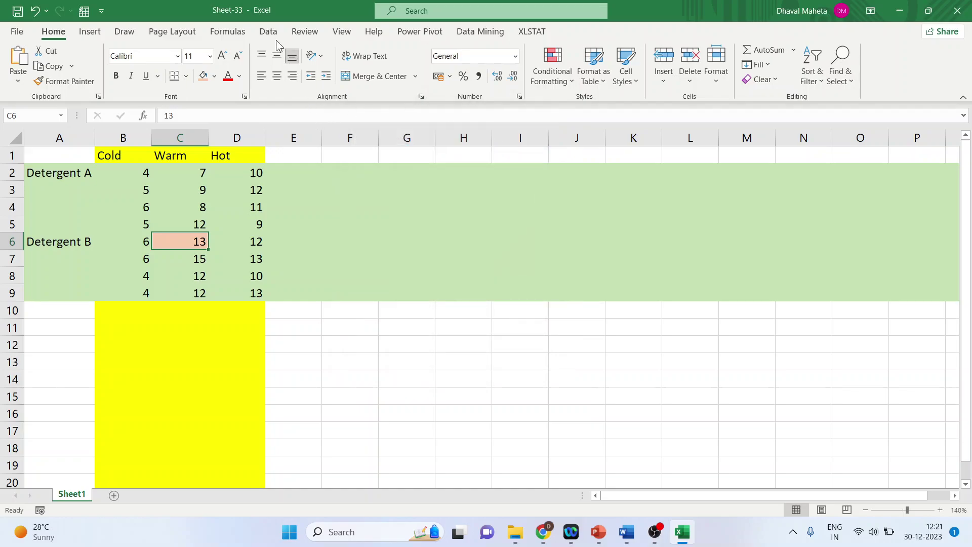
click(268, 31)
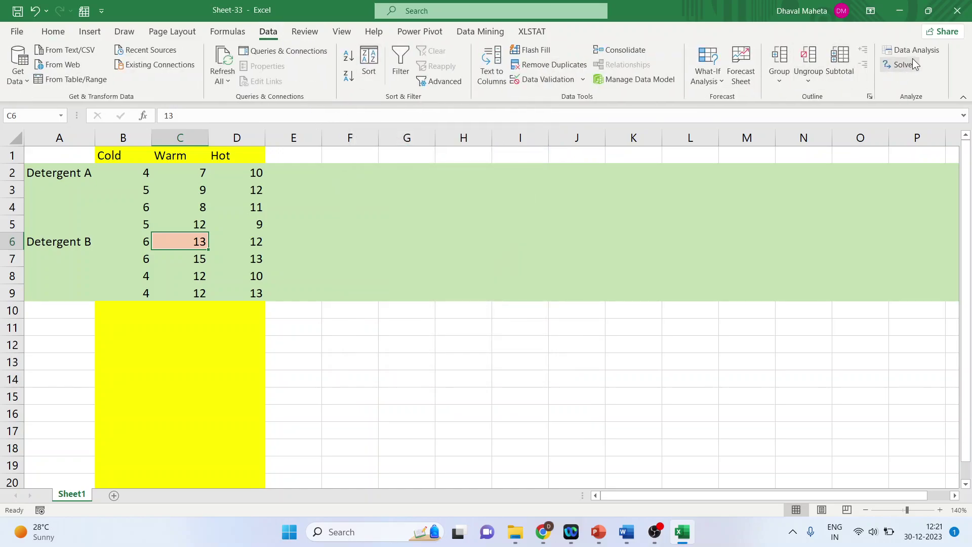
click(920, 53)
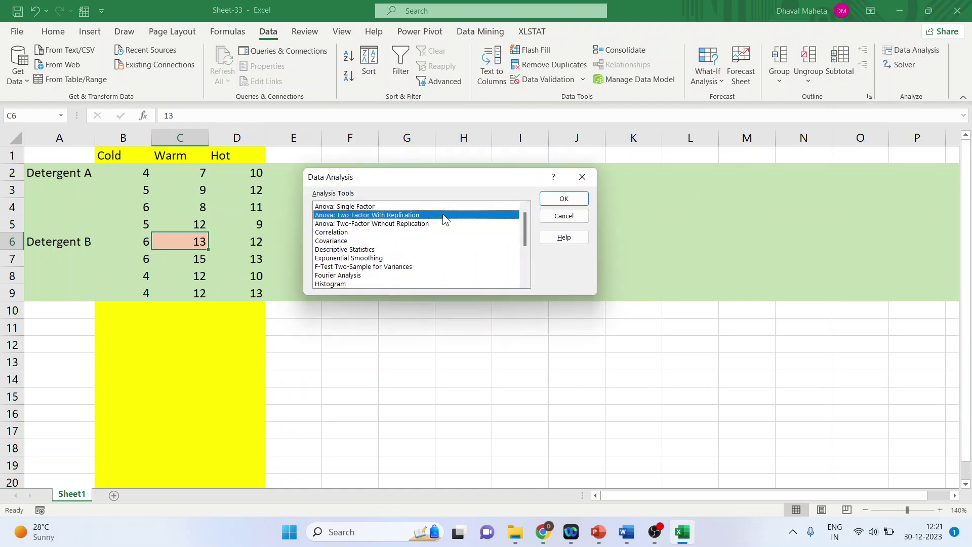
Run Anova: Two-Factor With Replication on A1:D9 with 4 rows per sample to a new sheet.
click(575, 204)
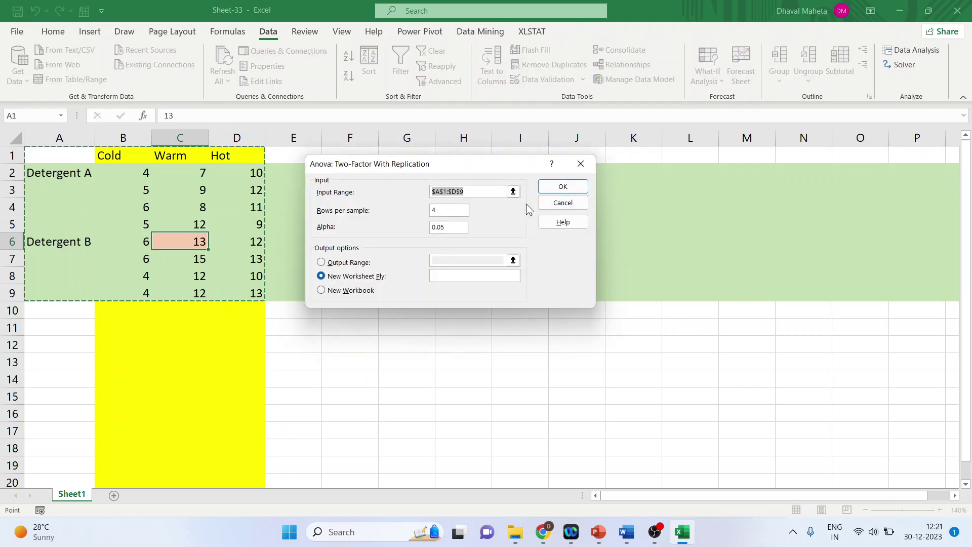
key(BackSpace)
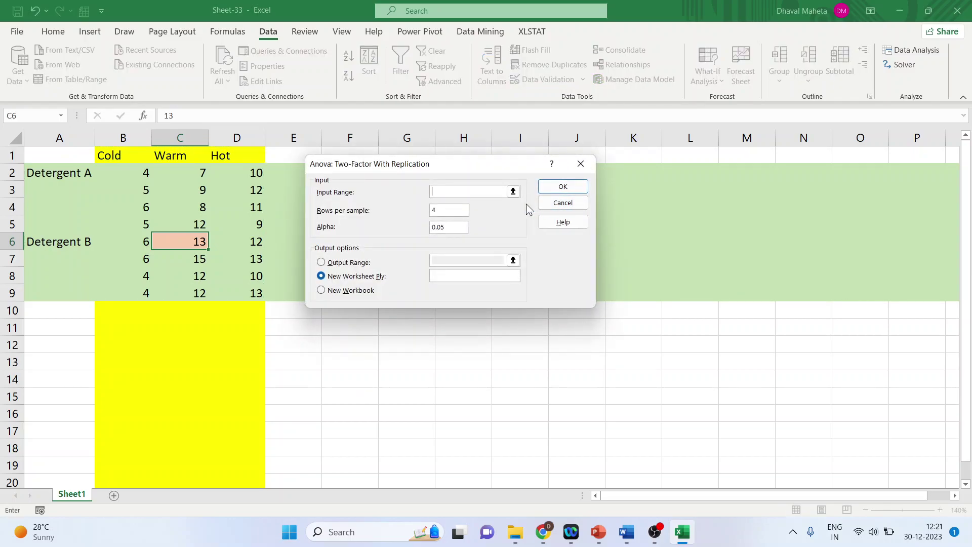
click(446, 211)
key(BackSpace)
click(441, 191)
drag(67, 157, 263, 288)
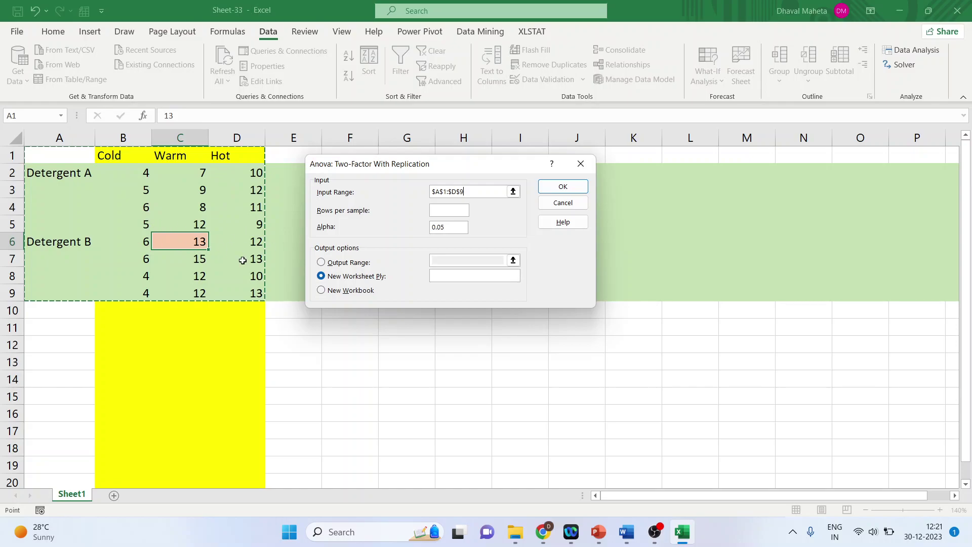
click(456, 212)
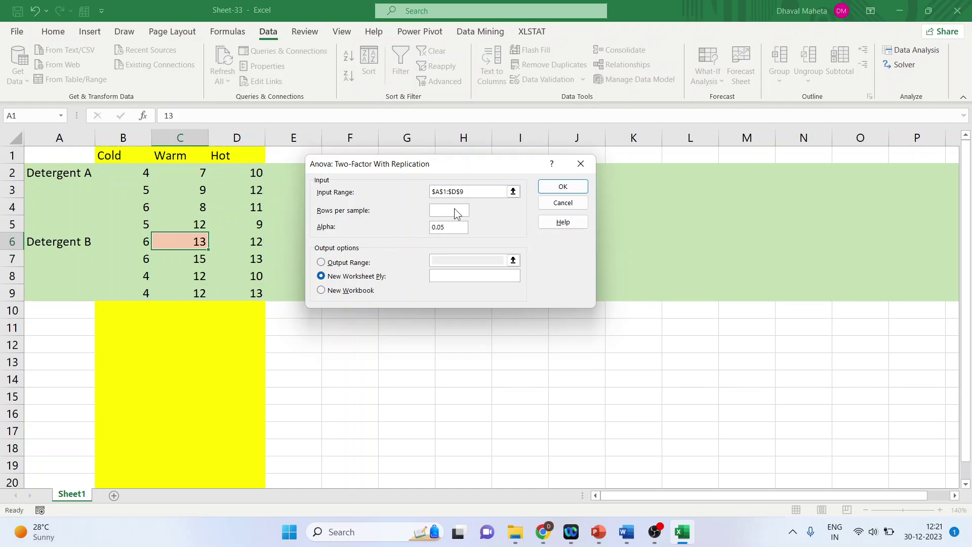
text(4)
click(563, 188)
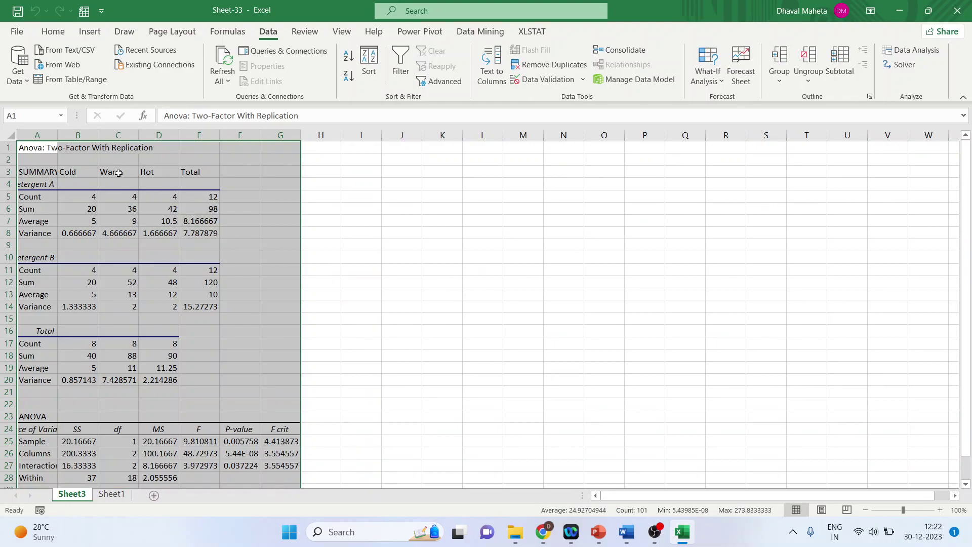
Autofit columns A and E and zoom the ANOVA output to 130%.
double_click(57, 135)
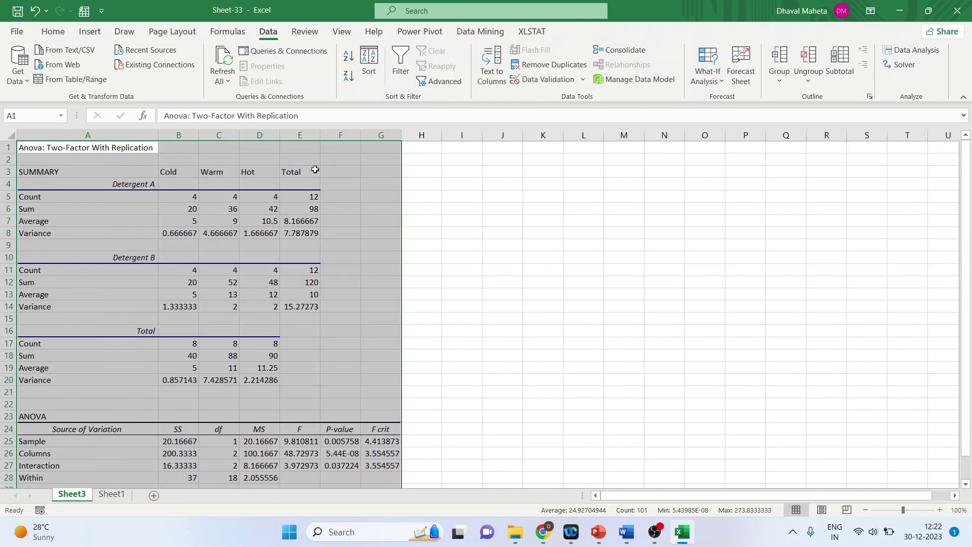
double_click(320, 136)
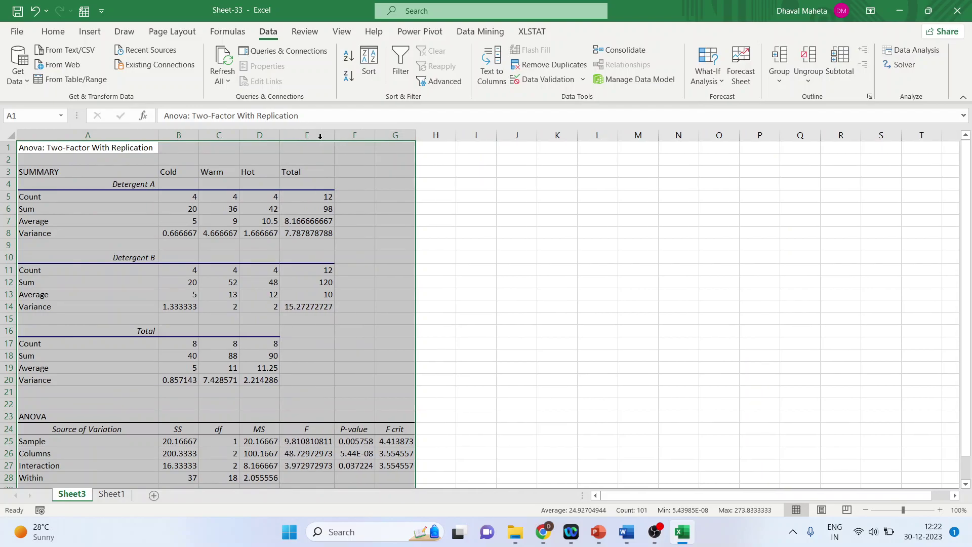
click(941, 510)
click(941, 510)
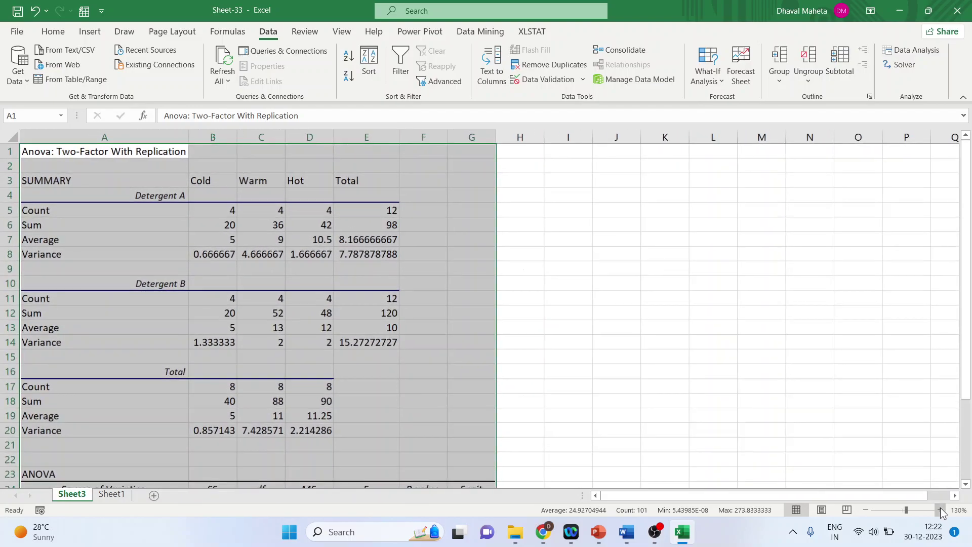
click(941, 510)
click(692, 358)
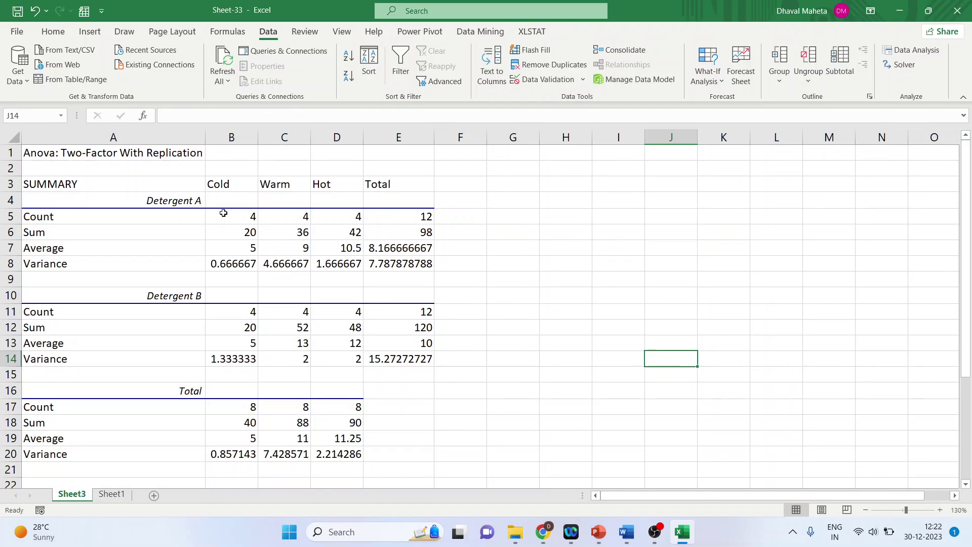
click(230, 186)
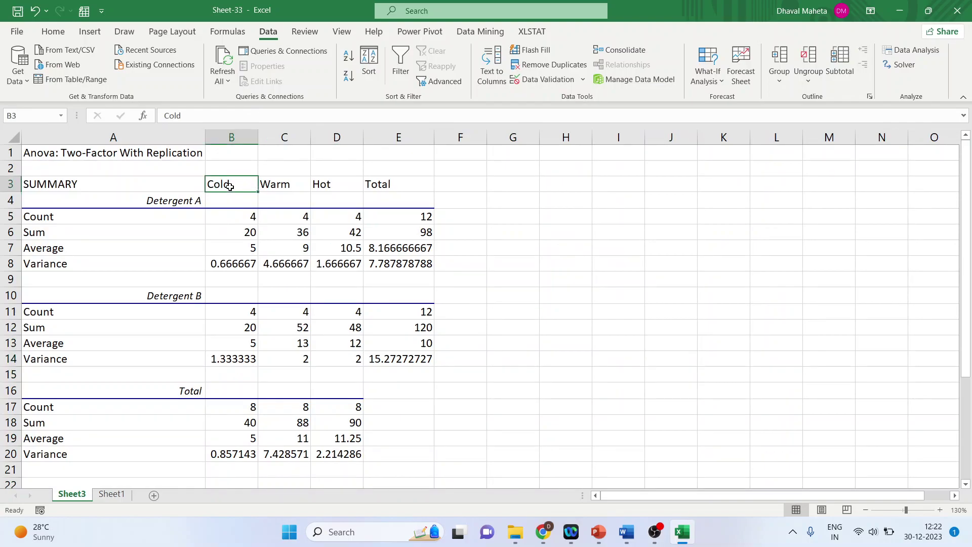
click(237, 248)
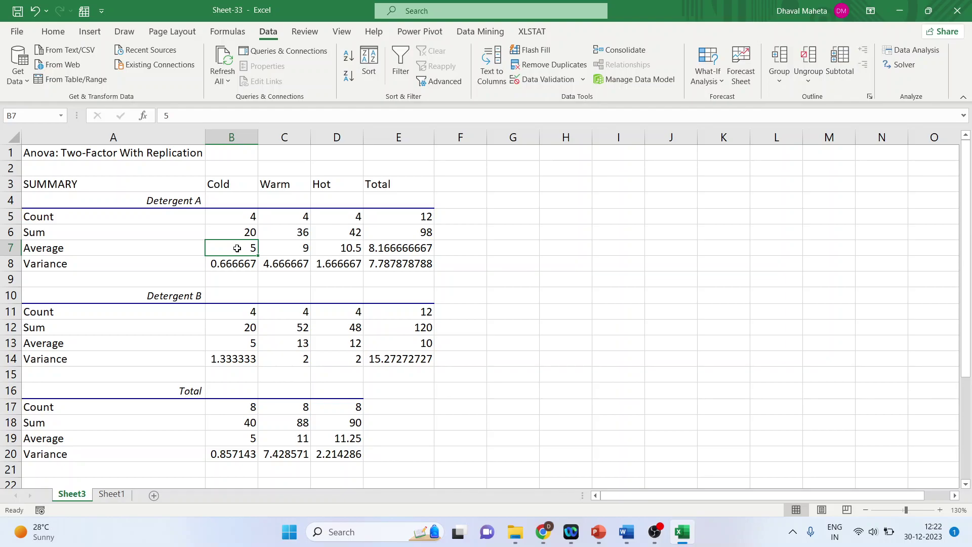
click(303, 246)
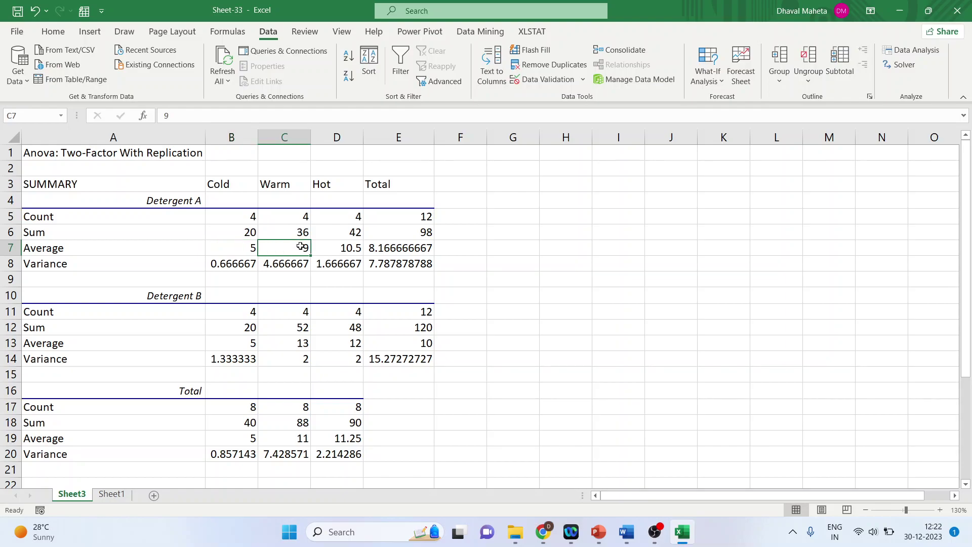
click(350, 252)
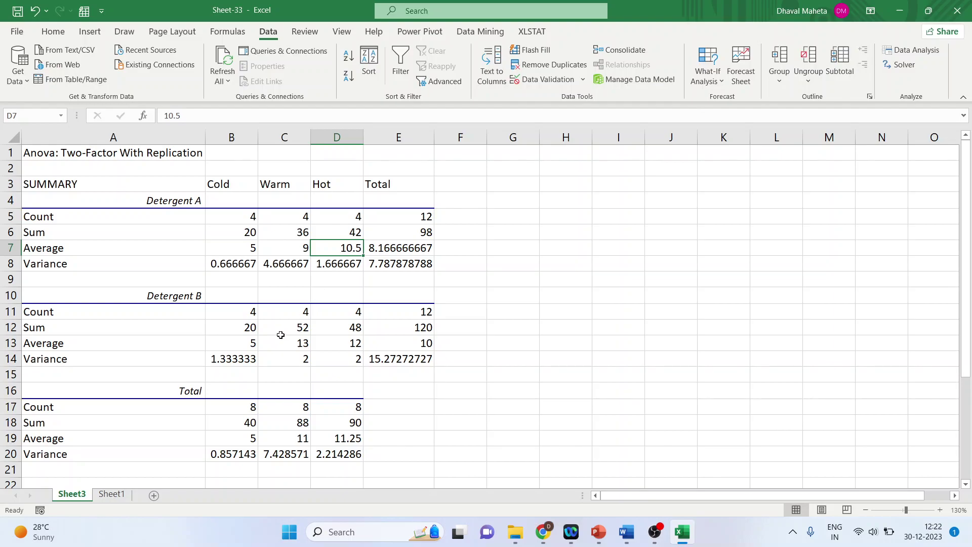
click(183, 292)
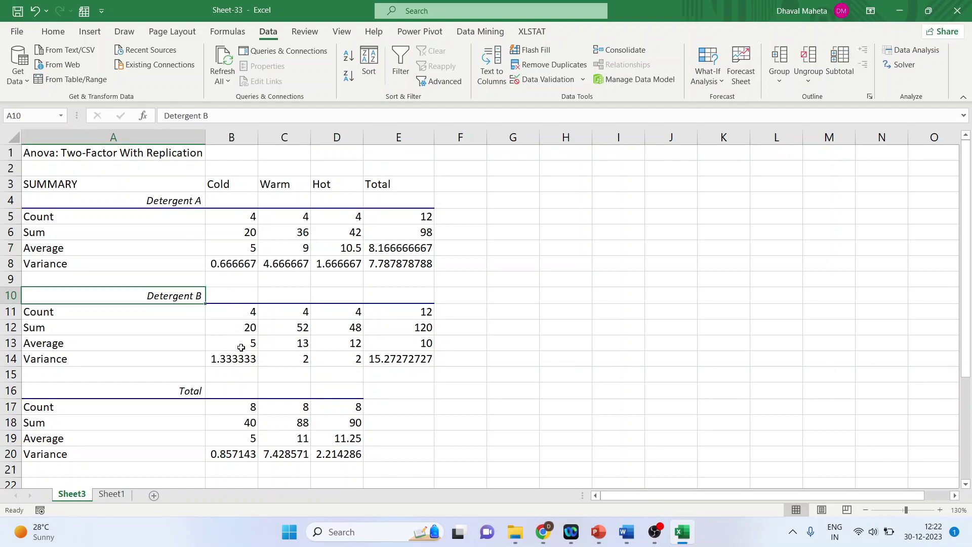
click(242, 347)
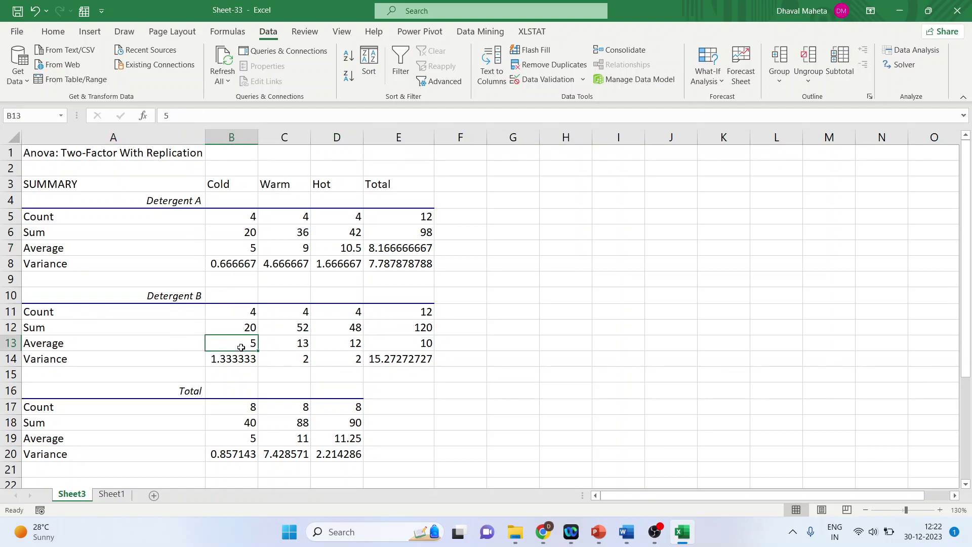
click(294, 344)
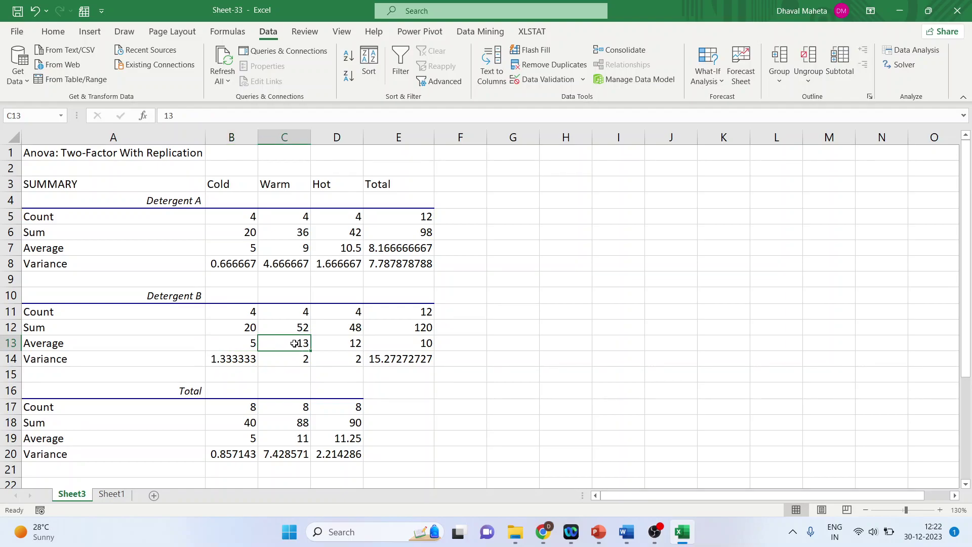
click(352, 344)
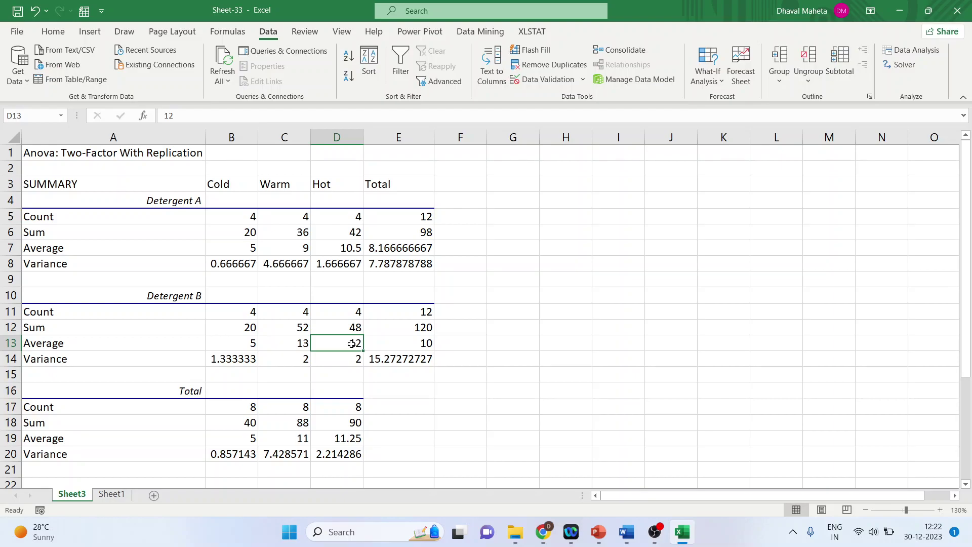
click(176, 296)
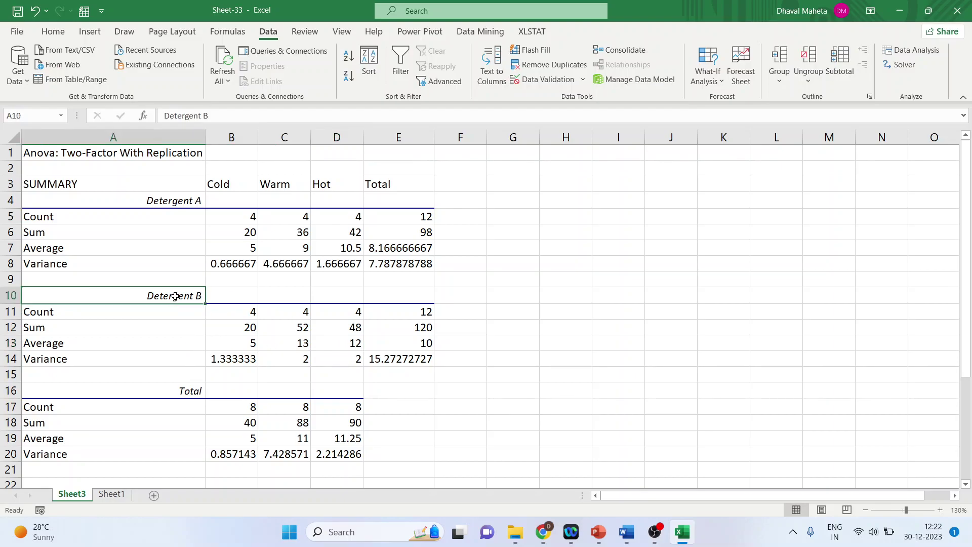
click(302, 345)
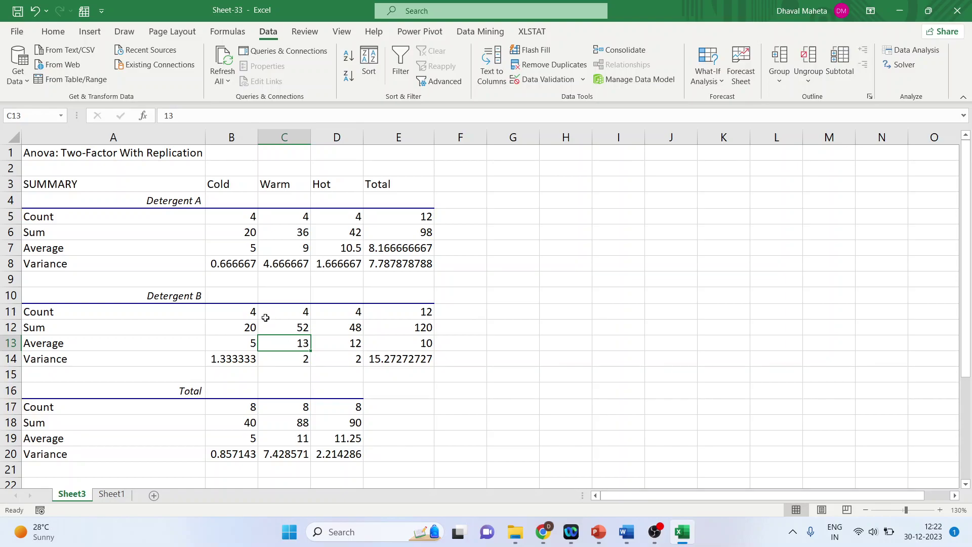
click(182, 202)
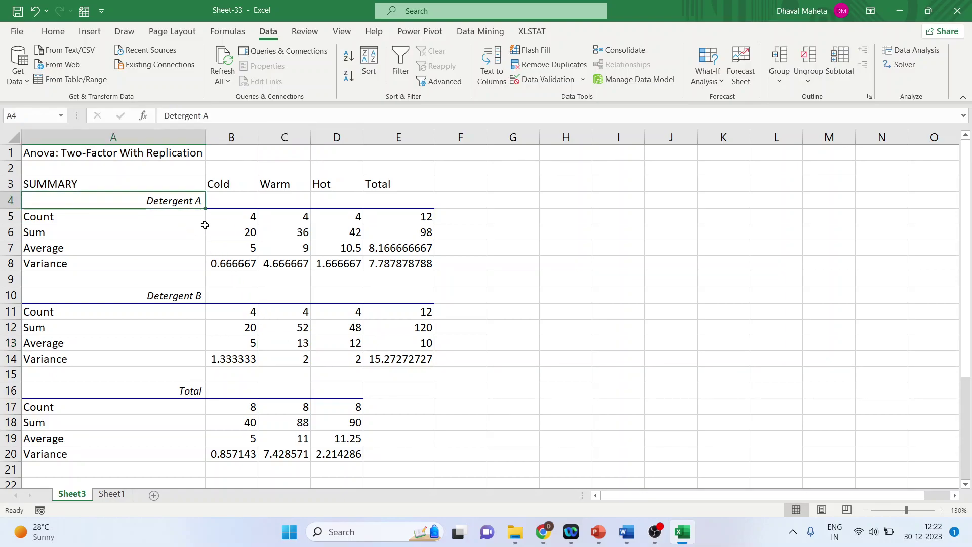
click(235, 246)
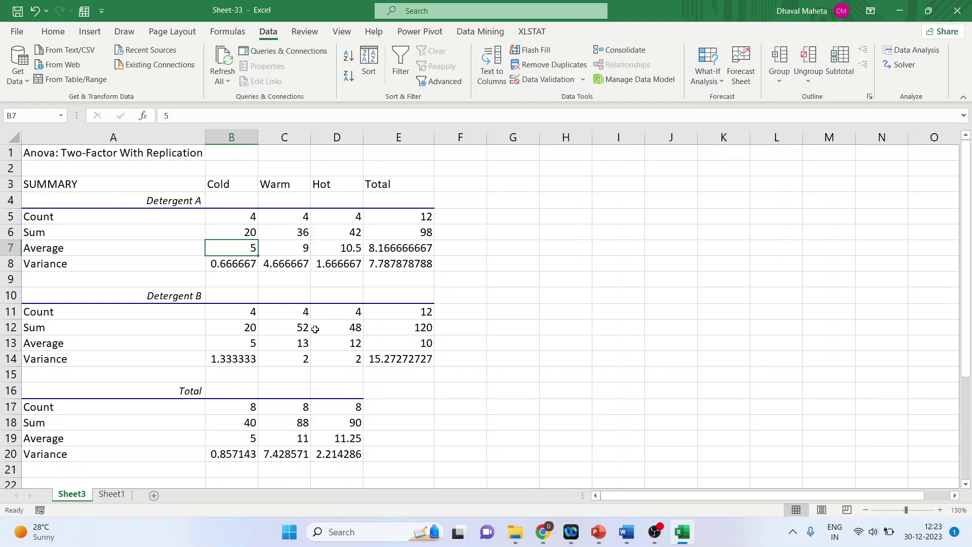
click(298, 345)
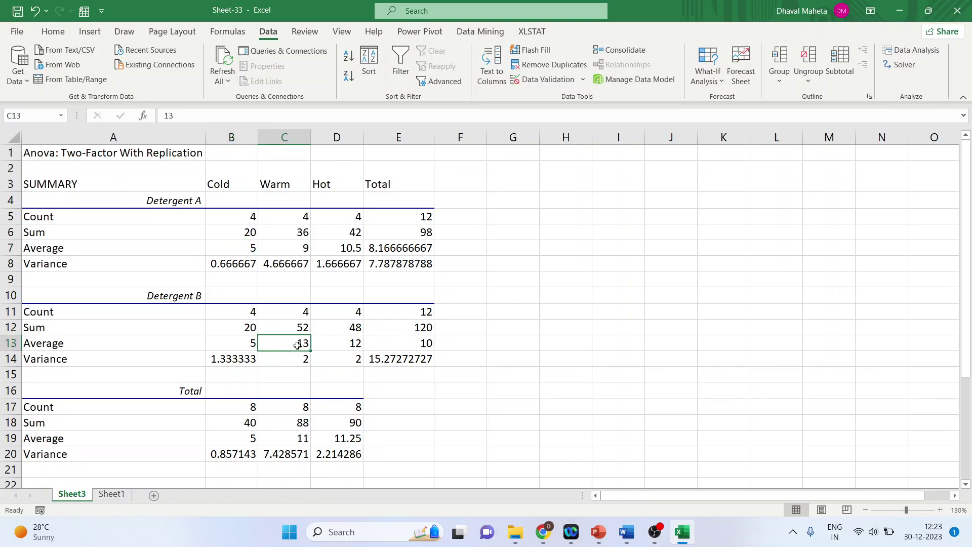
scroll(530, 363, down, 3)
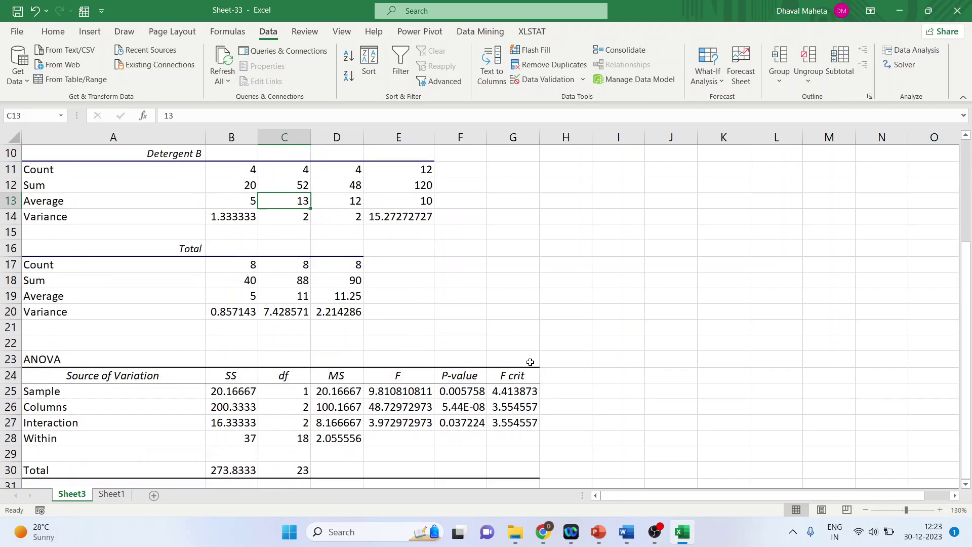
scroll(530, 363, down, 2)
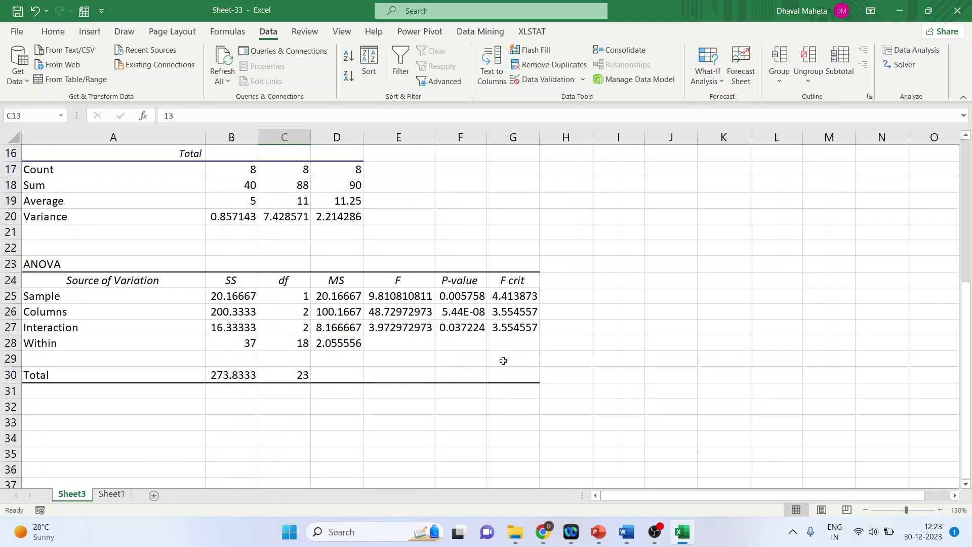
Switch to the Word report and scroll through hypotheses H01–H03 and the pasted ANOVA tables.
click(624, 538)
scroll(555, 369, up, 5)
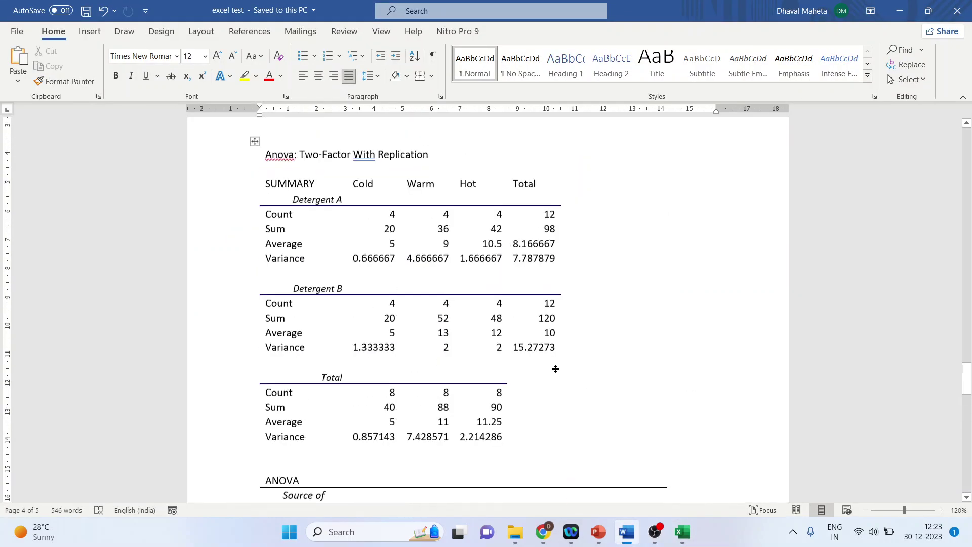
scroll(319, 273, up, 5)
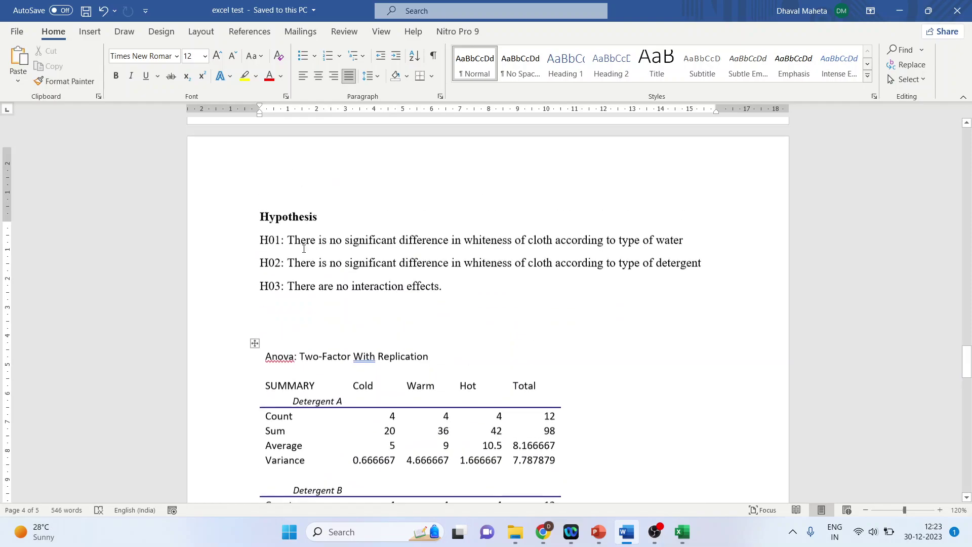
scroll(317, 253, up, 1)
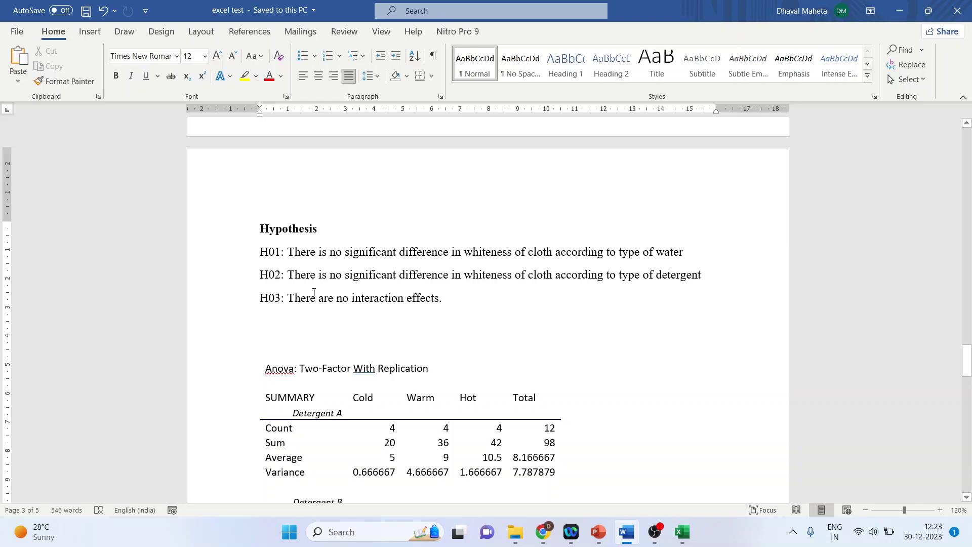
scroll(306, 269, down, 3)
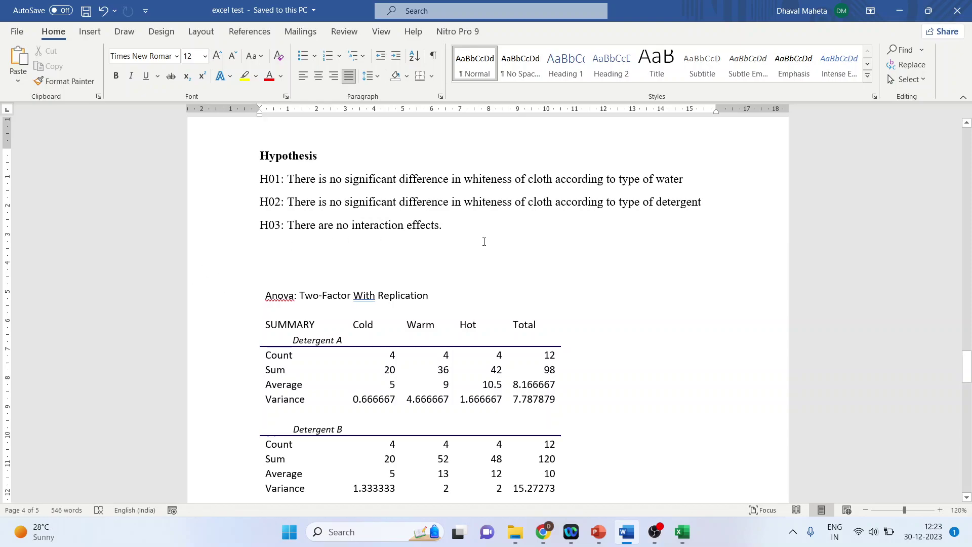
scroll(484, 241, down, 3)
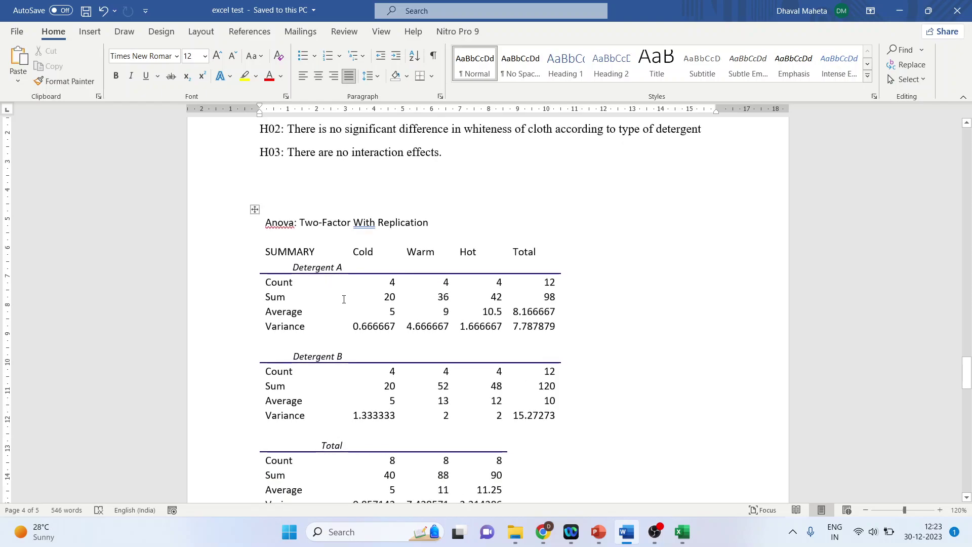
scroll(356, 304, down, 4)
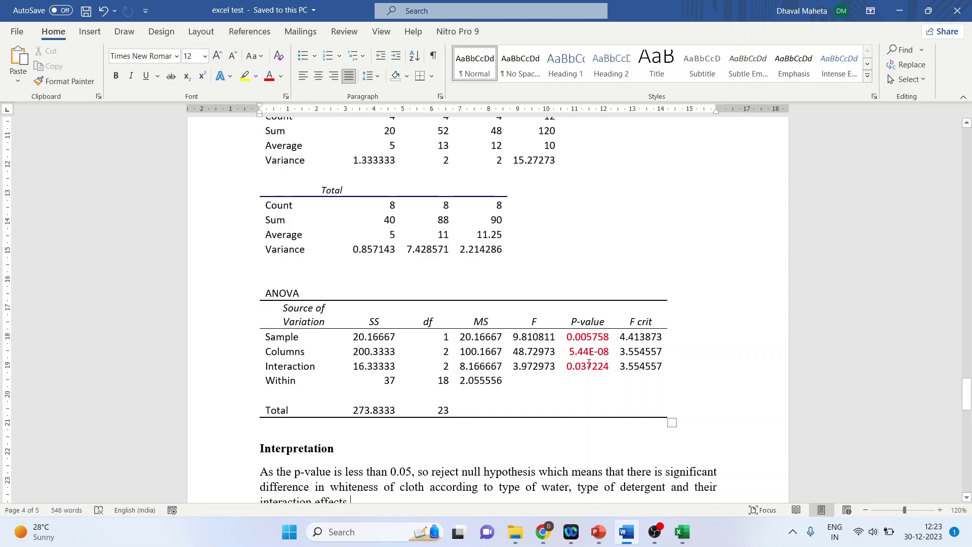
Insert 'we' before 'reject' so the interpretation reads 'so we reject null hypothesis'.
scroll(590, 329, down, 2)
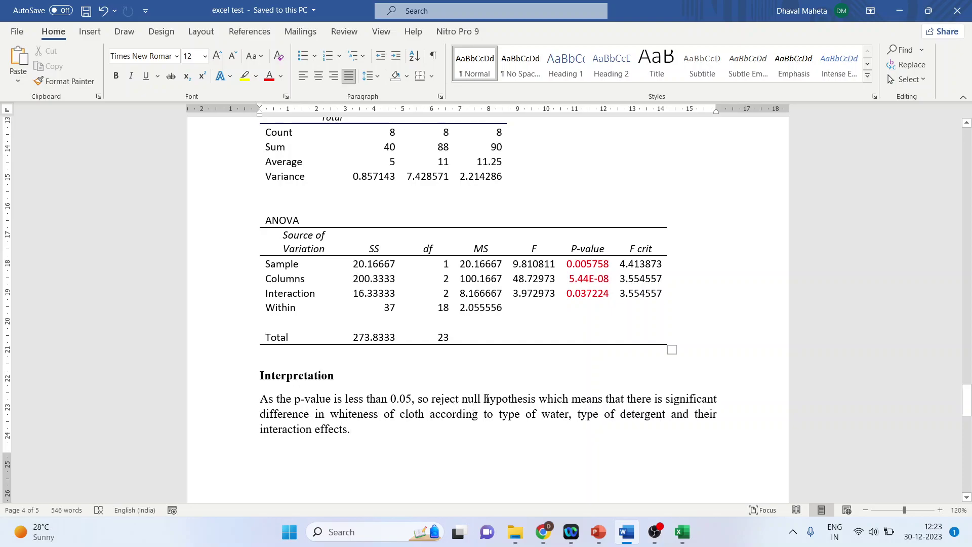
click(431, 400)
text(we)
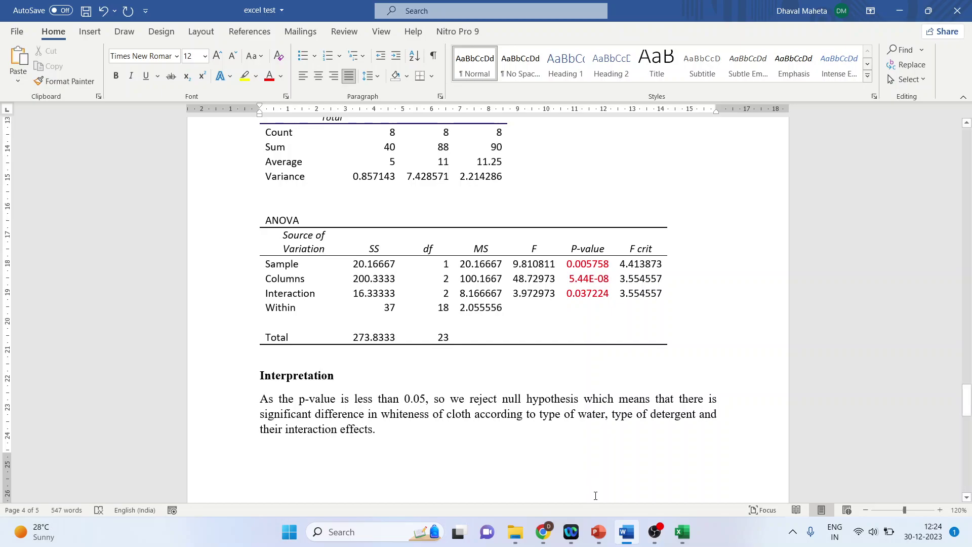
Bring the Two Way ANOVA presentation forward and scroll to the closing Thank you slide.
mouse_move(596, 532)
click(574, 497)
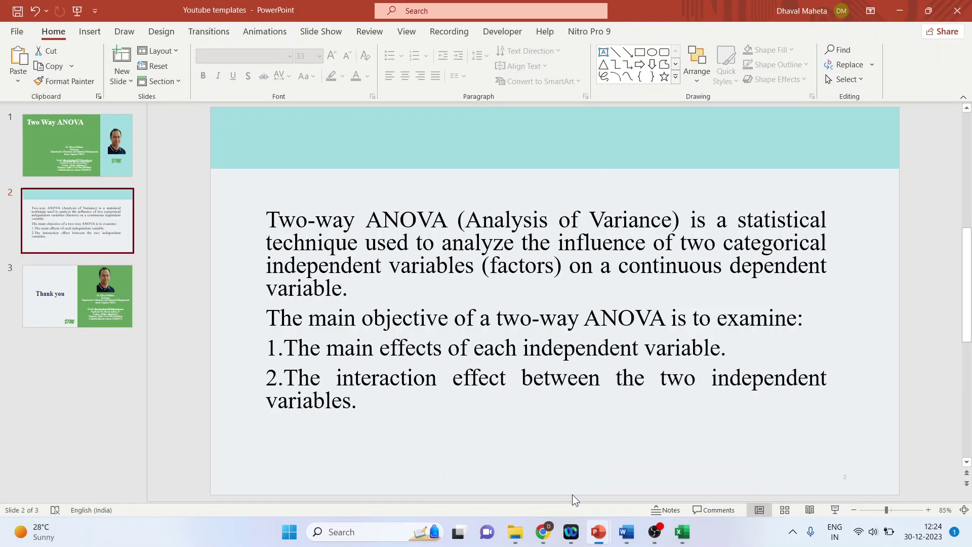
scroll(572, 494, down, 1)
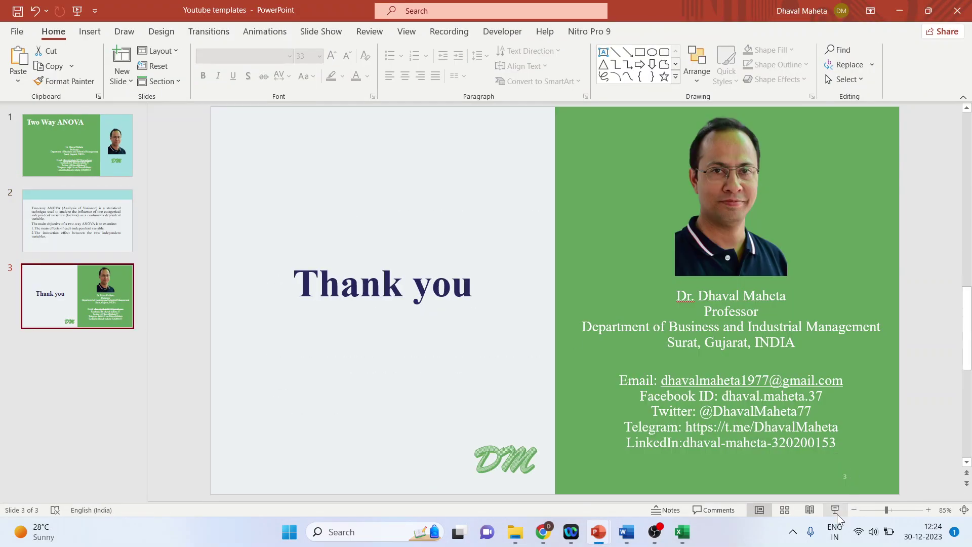